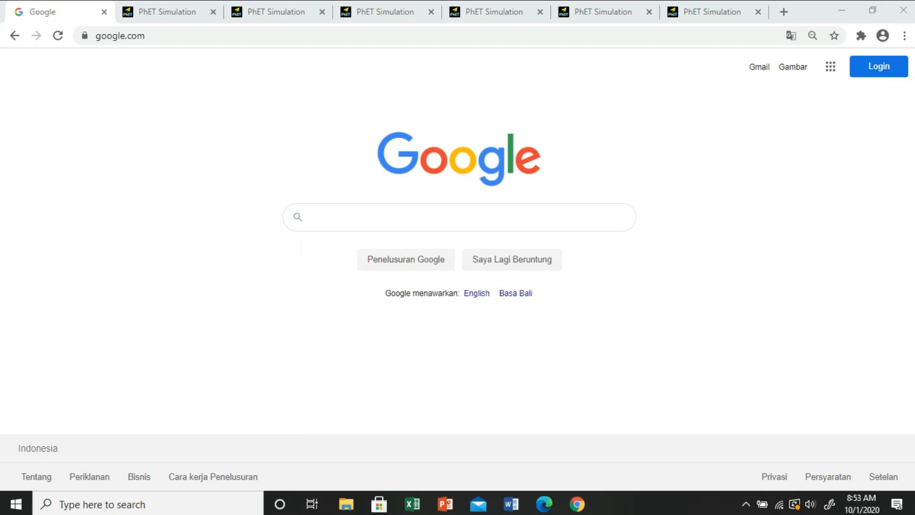
Step: Search Google for "phet" and open the PhET website from the results
left_click(315, 217)
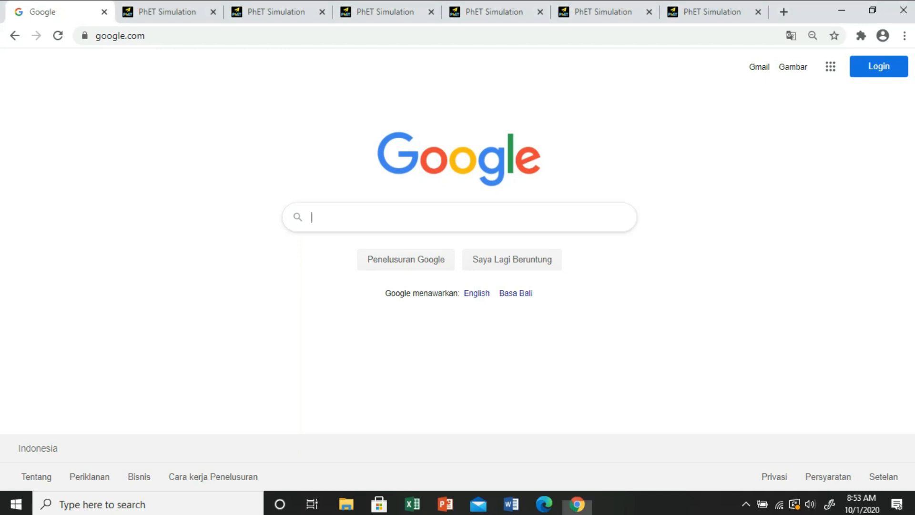
type("phet")
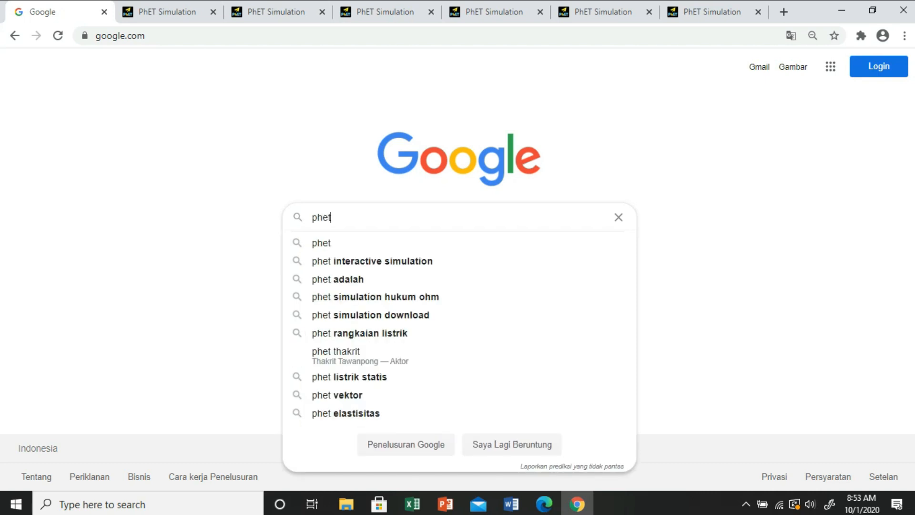
key("Return")
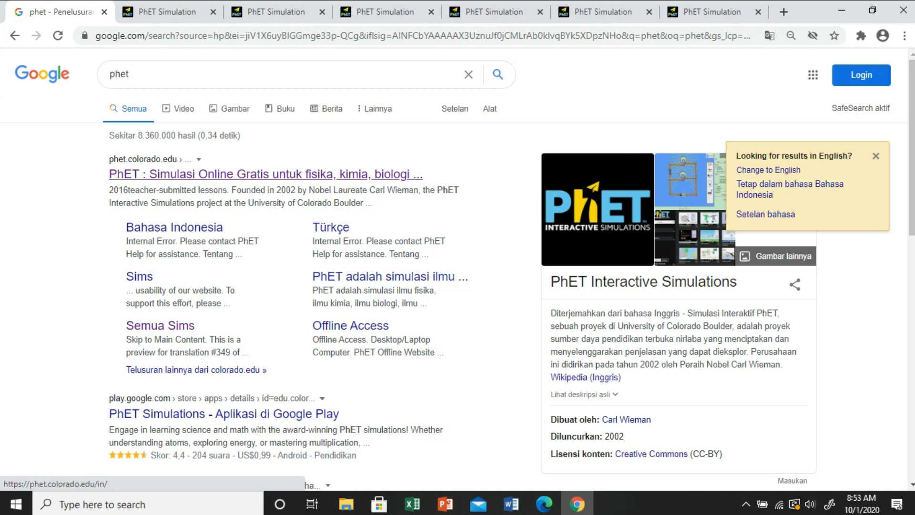
left_click(266, 173)
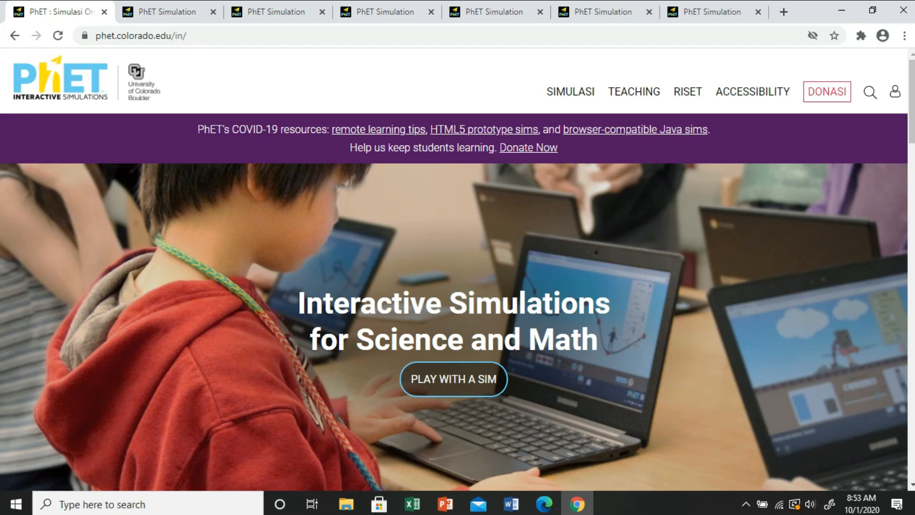
Step: Open PhET's Fisika simulation category and look through its list of simulations
left_click(570, 92)
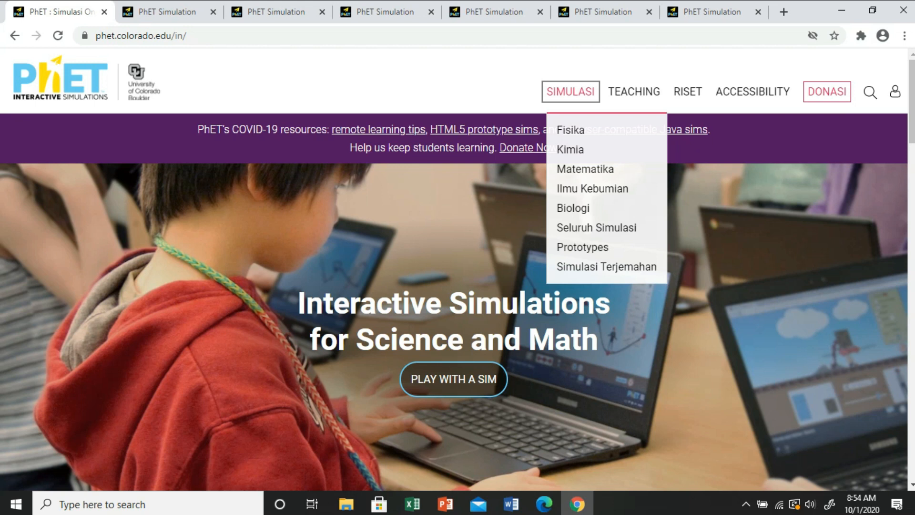
left_click(570, 130)
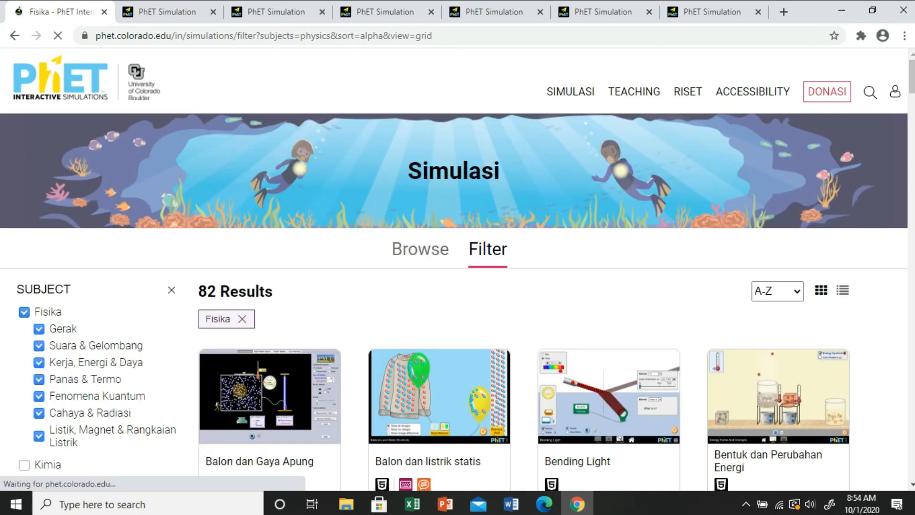
scroll(439, 238, "down", 3)
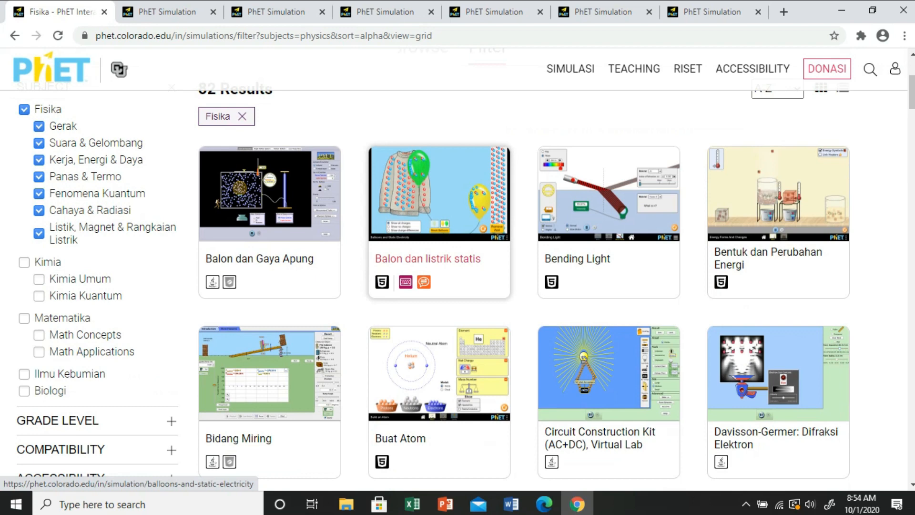
scroll(438, 224, "down", 10)
scroll(438, 224, "down", 10)
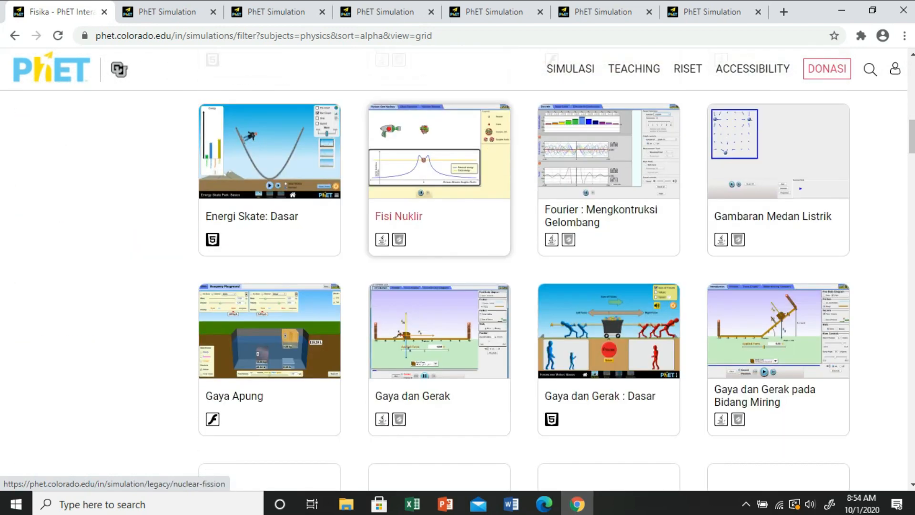
scroll(438, 224, "up", 18)
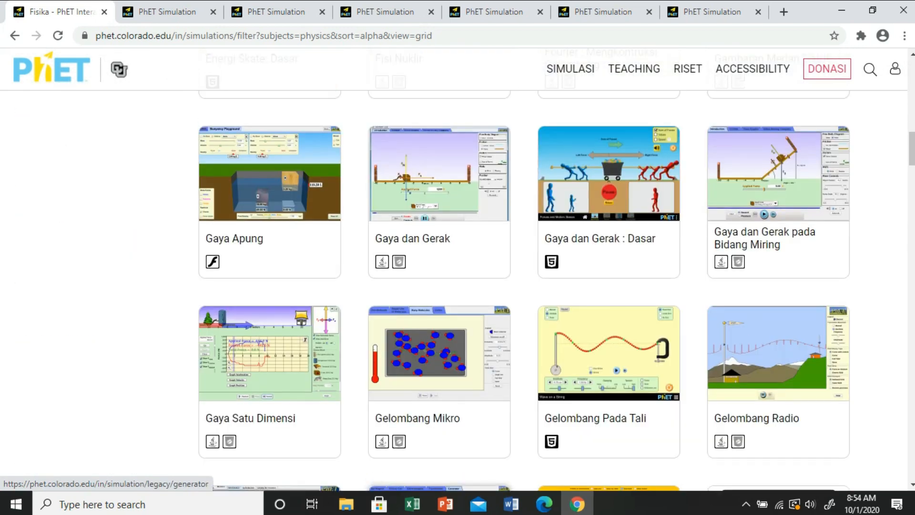
scroll(438, 224, "up", 3)
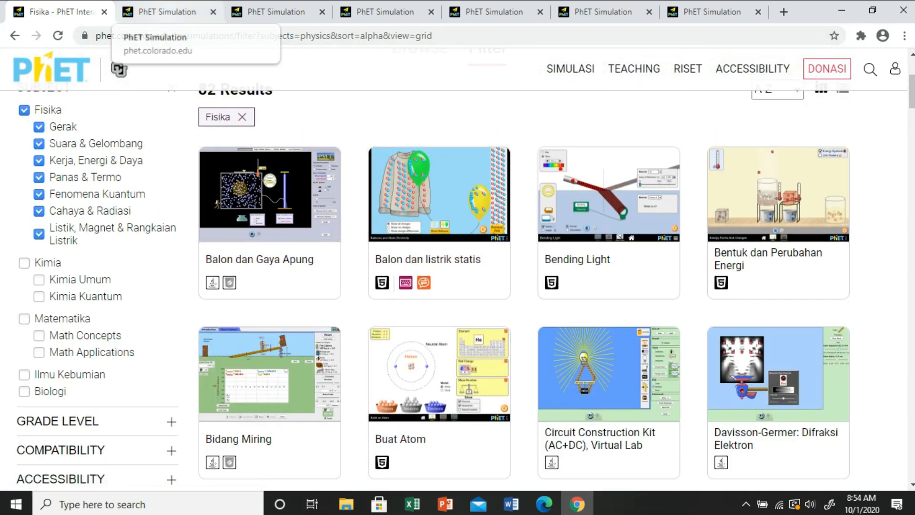
Step: Switch to the Tekanan dan Aliran Fluida simulation in the second browser tab, measure the flow speed inside the pipe and return the Kecepatan meter to its holder
left_click(162, 12)
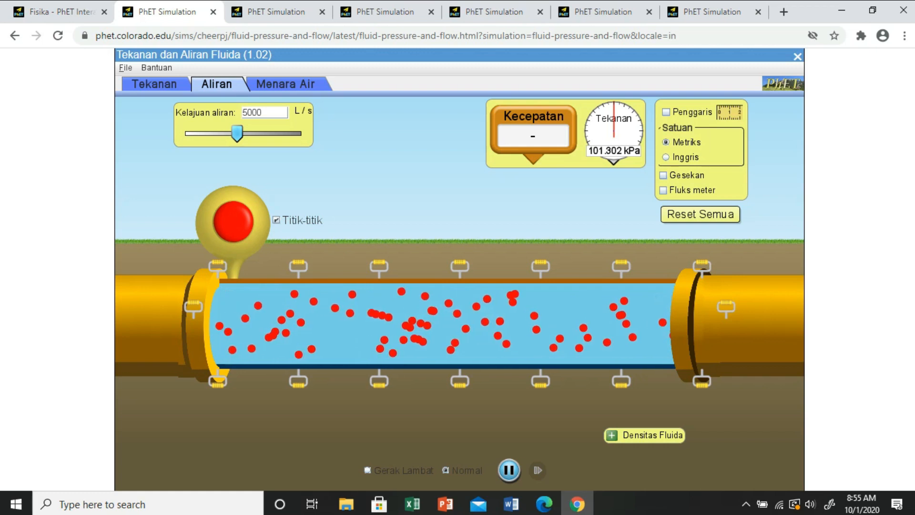
left_click_drag(533, 115, 304, 286)
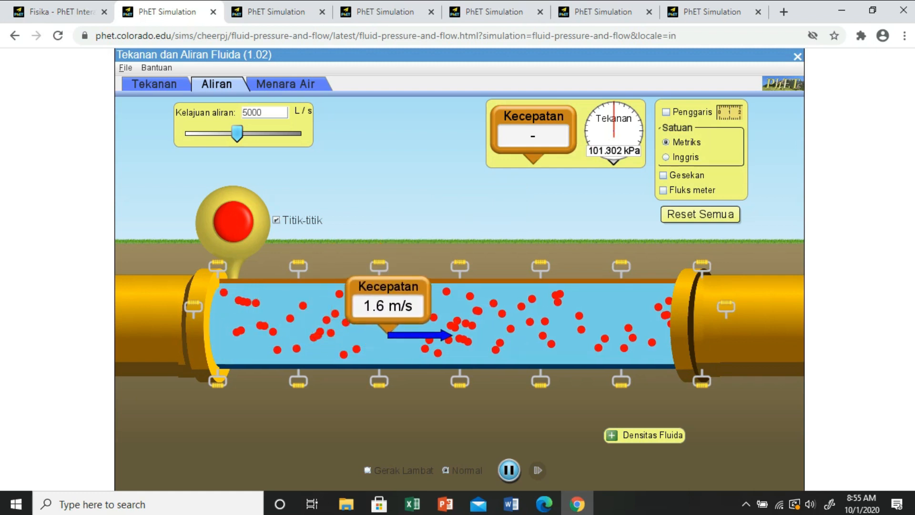
left_click_drag(516, 310, 643, 314)
left_click_drag(456, 310, 538, 131)
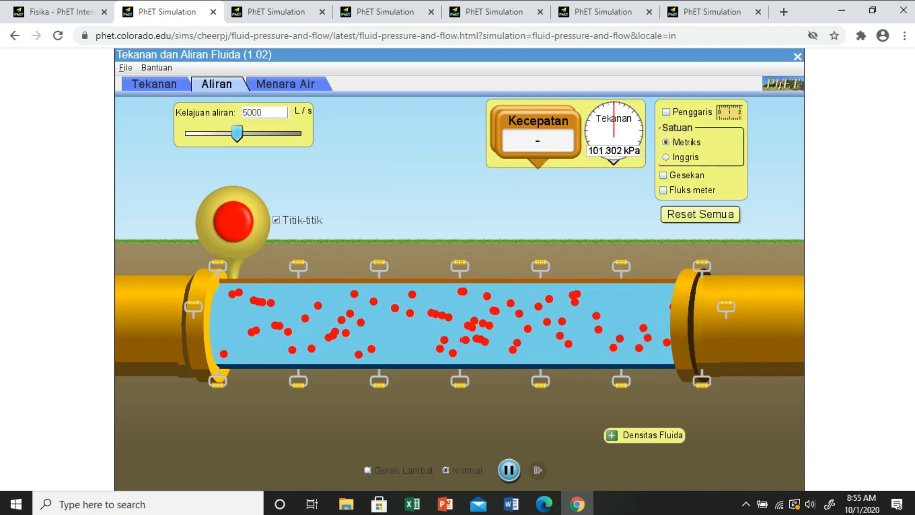
mouse_move(614, 128)
left_mouse_down()
mouse_move(551, 206)
mouse_move(337, 278)
mouse_move(592, 285)
mouse_move(592, 193)
mouse_move(613, 129)
left_mouse_up()
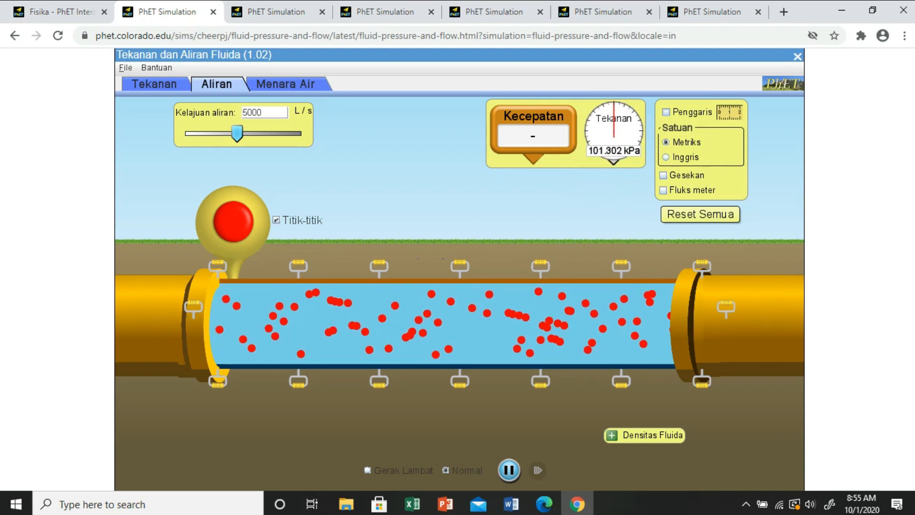
Step: Show the Penggaris ruler in the flow simulation and hide it again
left_click(665, 112)
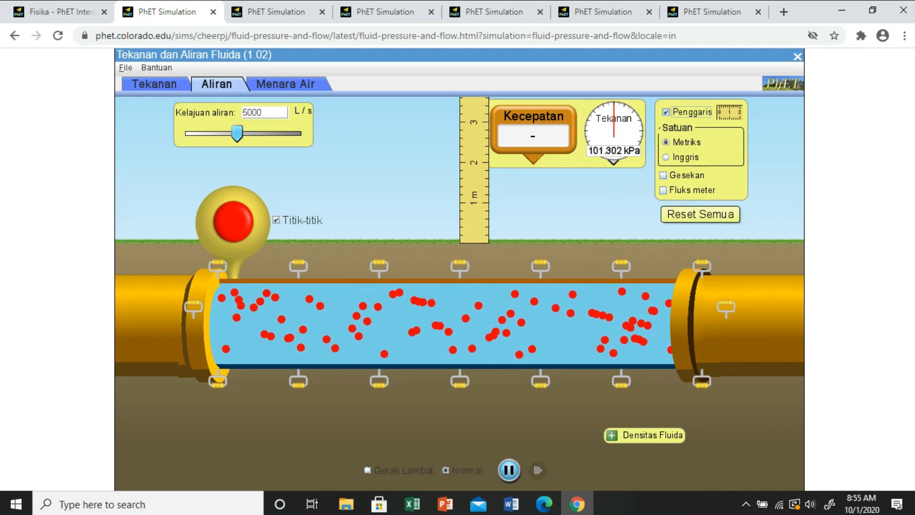
key("space")
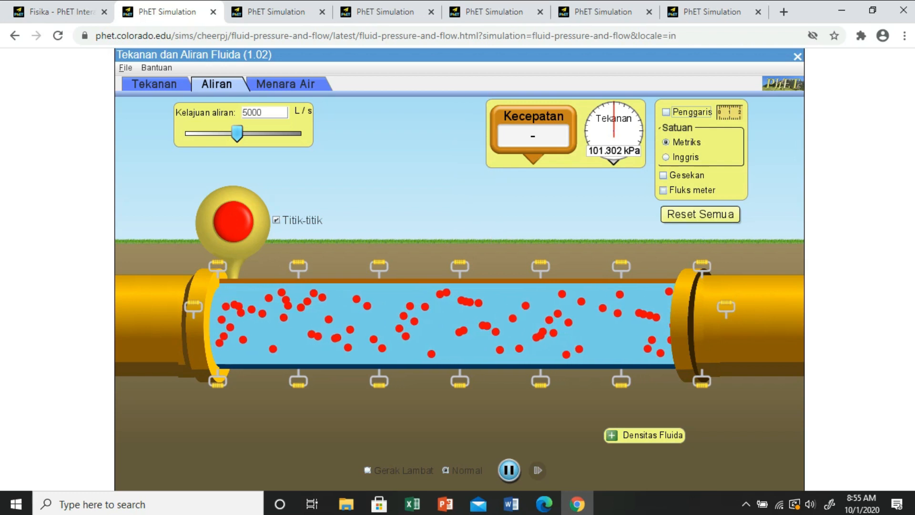
Step: Turn on the Fluks meter in the pipe and expand the Densitas Fluida control
key("Tab")
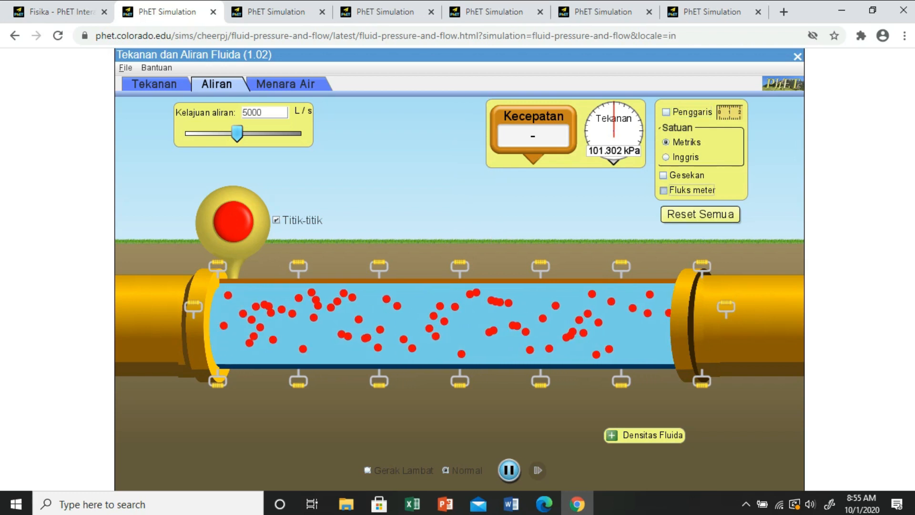
key("space")
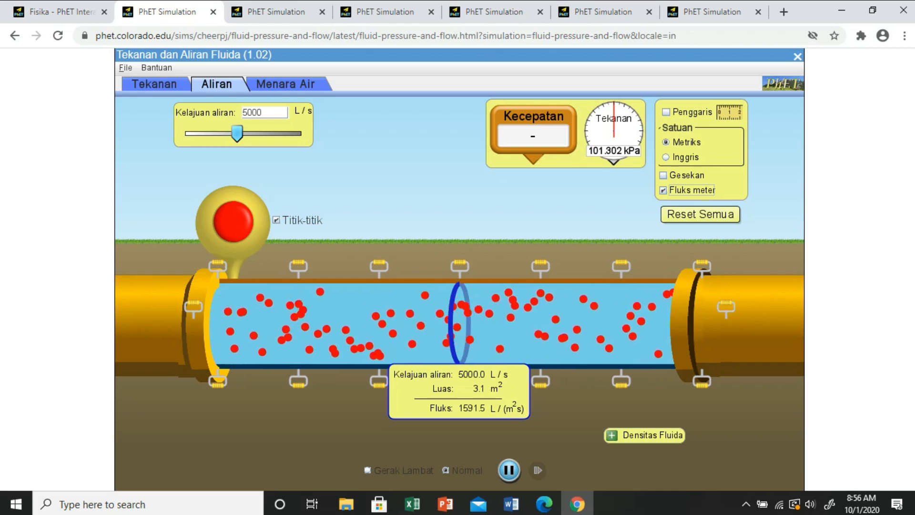
left_click(612, 435)
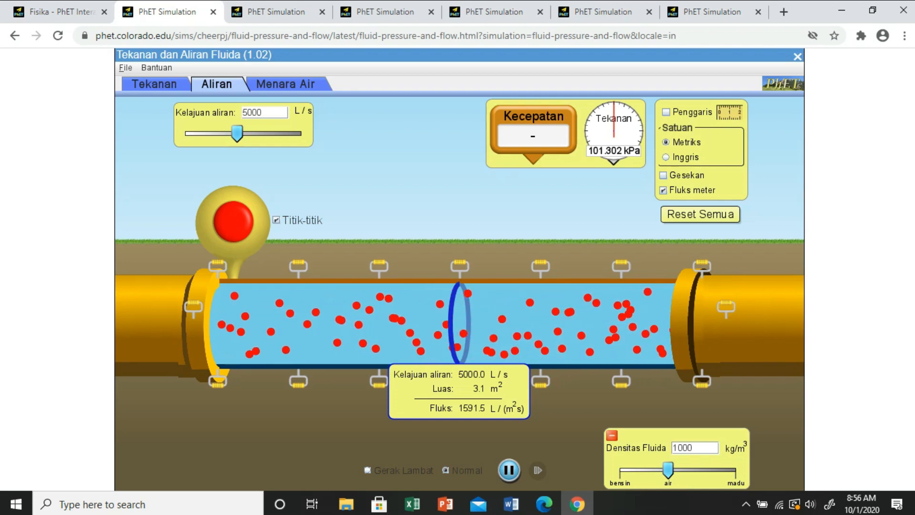
Step: Reshape the pipe by raising its inlet, narrowing the section just after it and widening the section between the flux meter and the outlet
left_click_drag(193, 306, 193, 291)
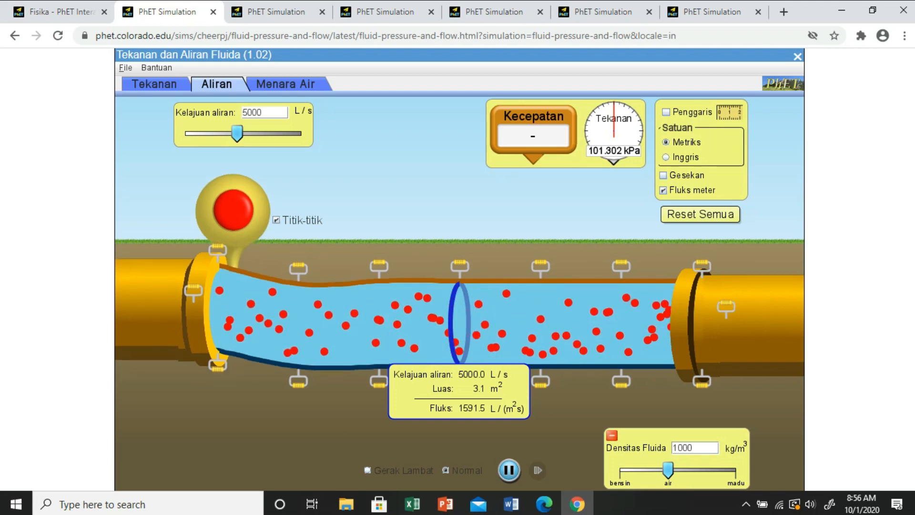
left_click_drag(298, 266, 299, 305)
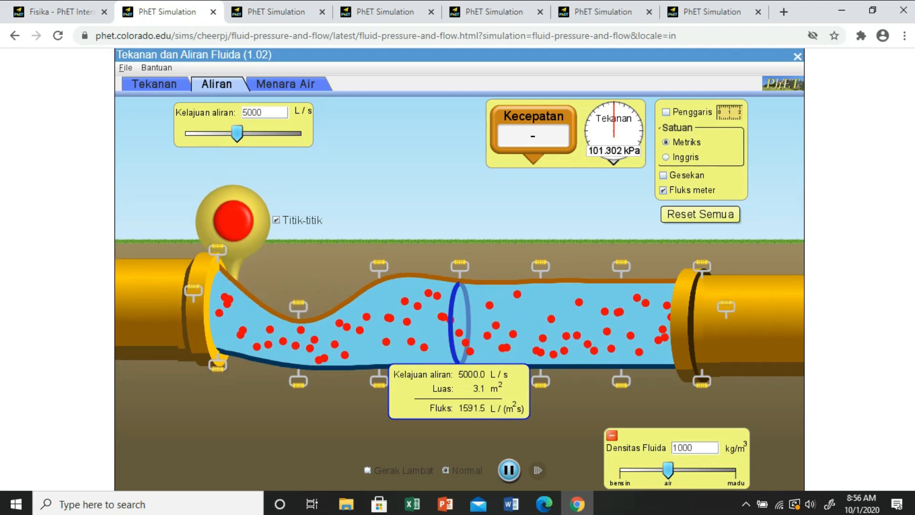
left_click_drag(540, 266, 540, 238)
left_click_drag(540, 380, 539, 370)
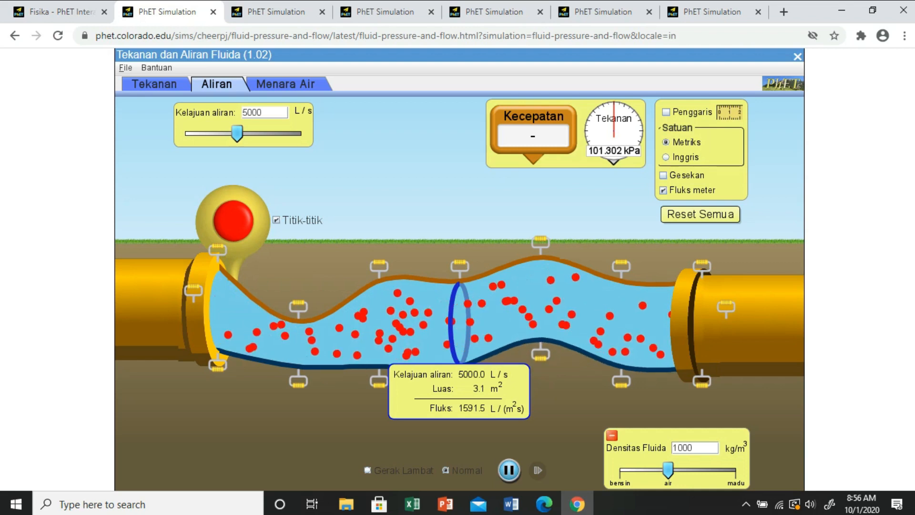
left_click_drag(540, 371, 540, 421)
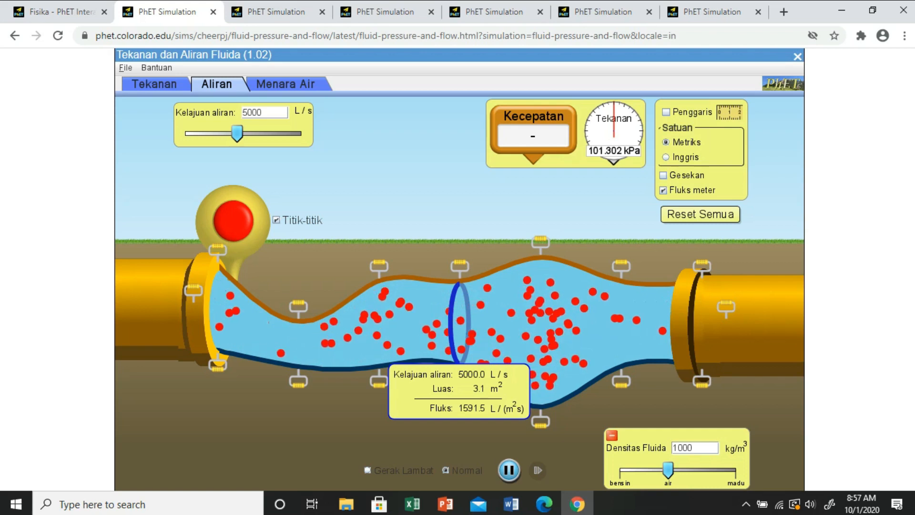
Step: View the differently shaped pipes in the simulations open in the third through seventh browser tabs
left_click(269, 11)
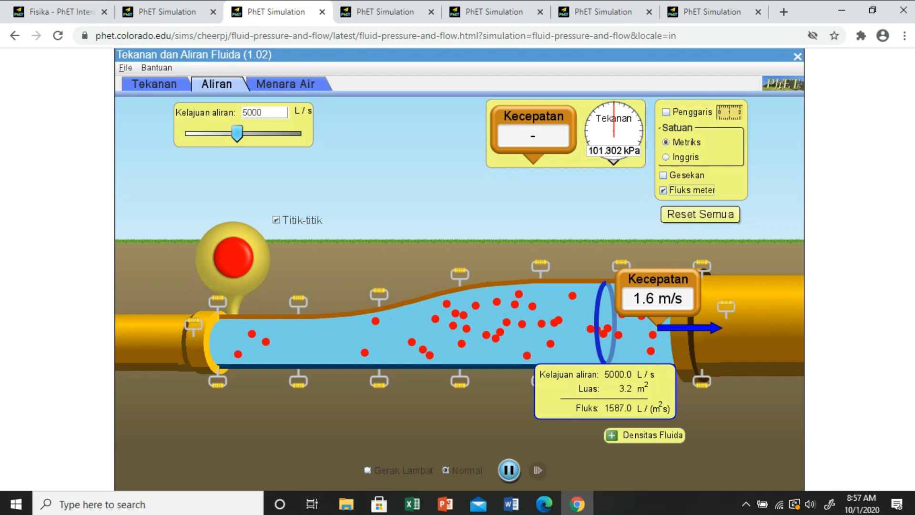
key("ctrl+Tab")
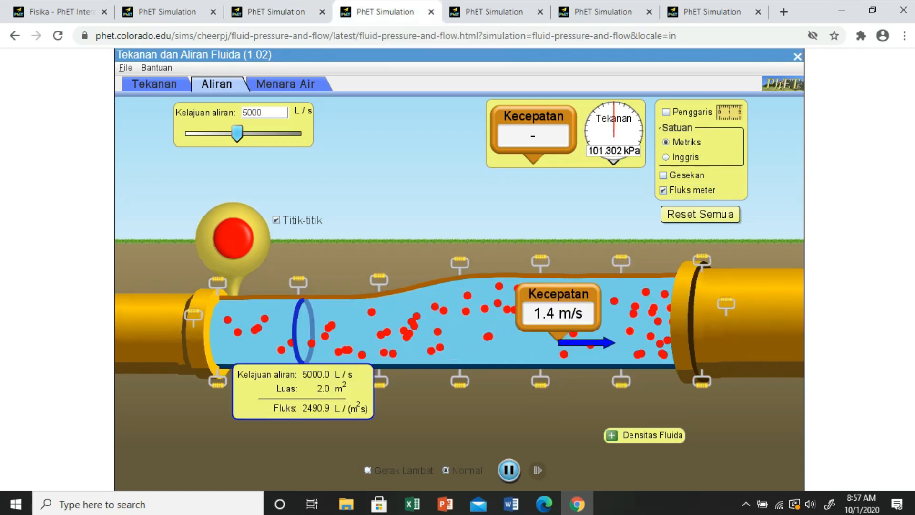
key("ctrl+Tab")
key("ctrl+Tab")
key("ctrl+Tab")
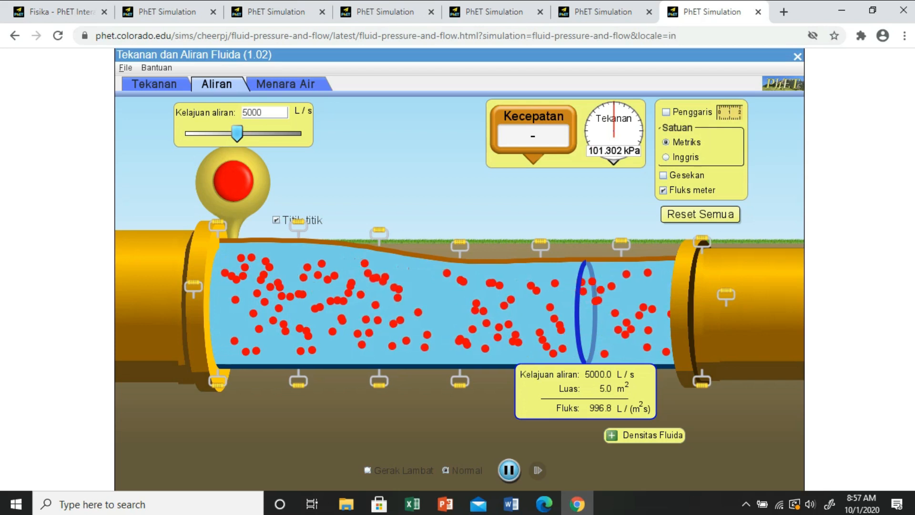
Step: In the third browser tab's simulation, measure flux and flow speed in the pipe's narrow section and again in its wide section
left_click(274, 11)
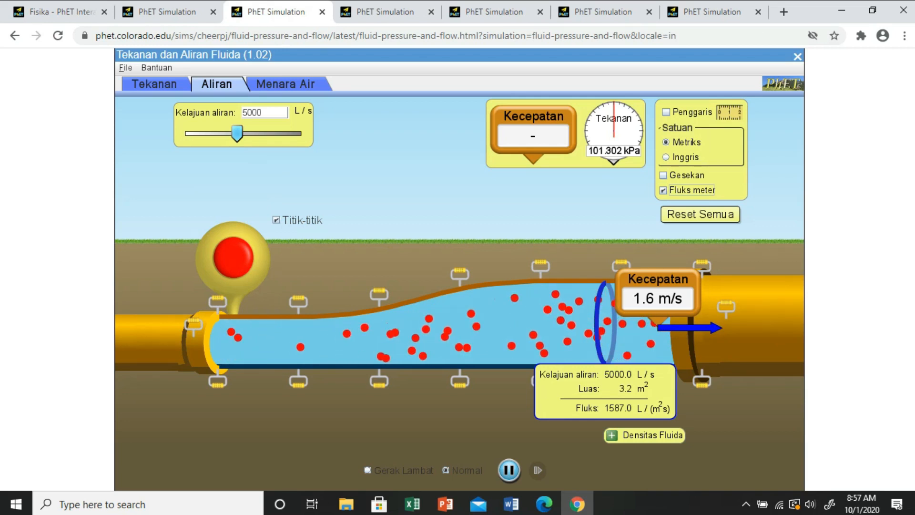
left_click_drag(604, 321, 281, 339)
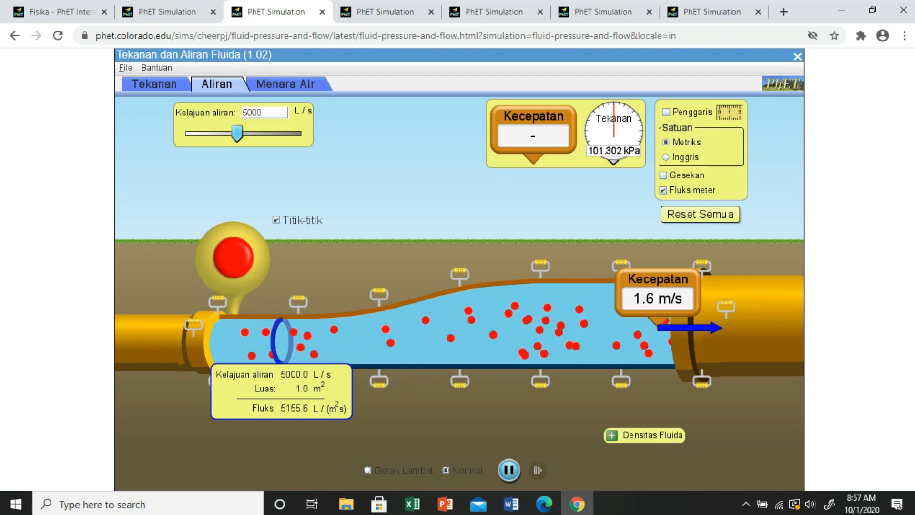
left_click_drag(657, 298, 315, 318)
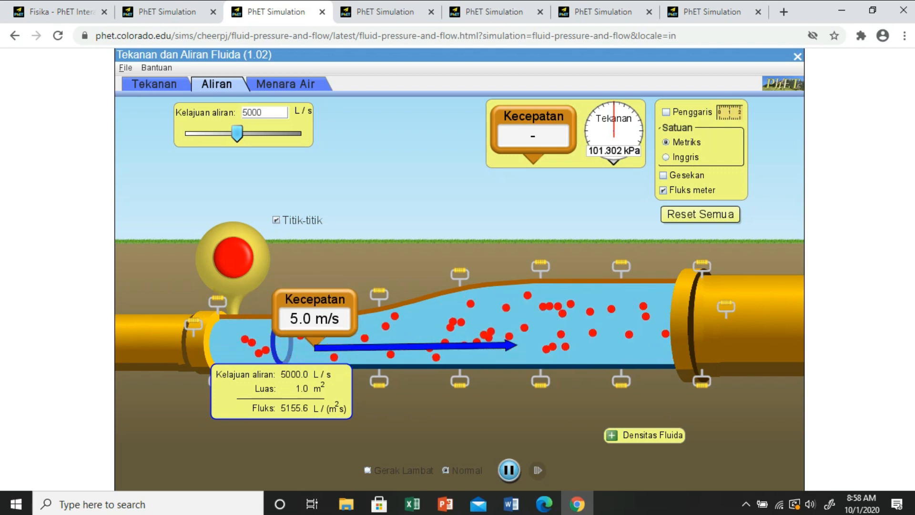
left_click_drag(281, 343, 596, 343)
left_click_drag(315, 310, 553, 310)
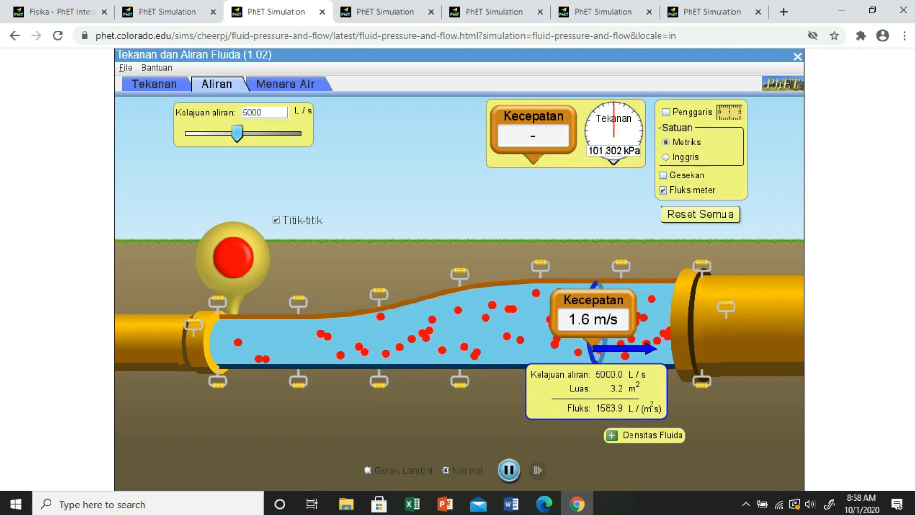
Step: In the fourth browser tab's simulation, measure the flow speed at the flux meter in the narrow section, and both speed and flux in the wide section
left_click(385, 11)
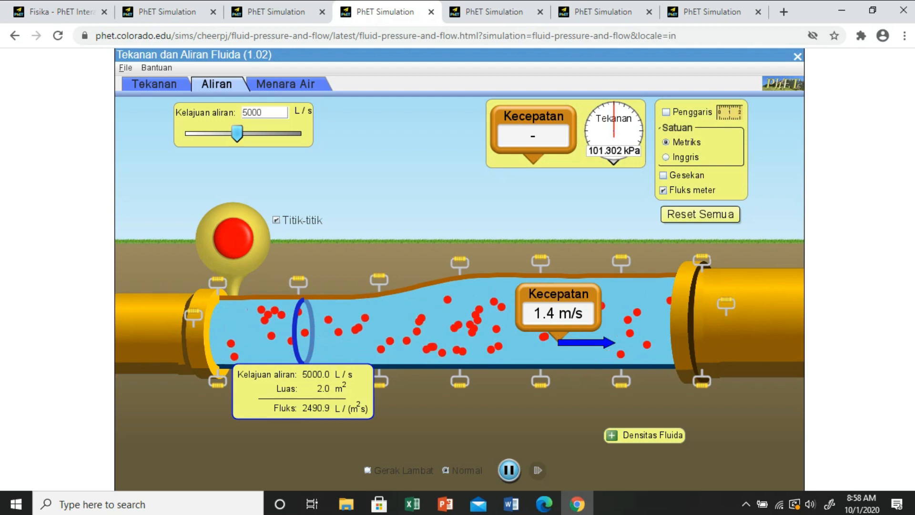
left_click_drag(472, 307, 303, 309)
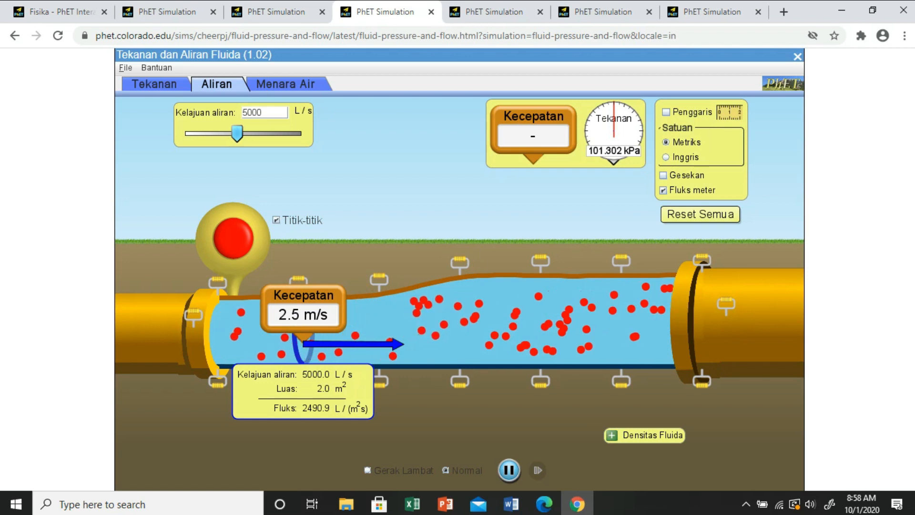
left_click_drag(495, 309, 605, 303)
left_click_drag(303, 328, 601, 336)
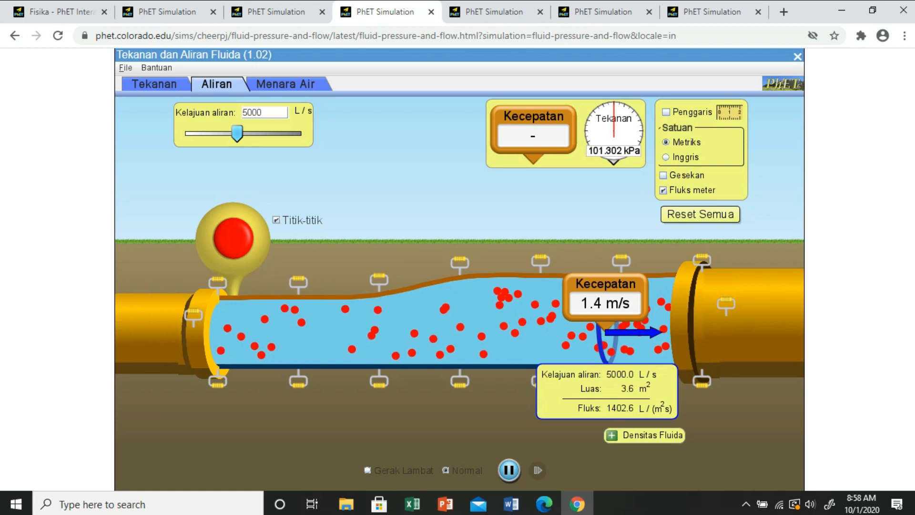
left_click_drag(605, 303, 624, 299)
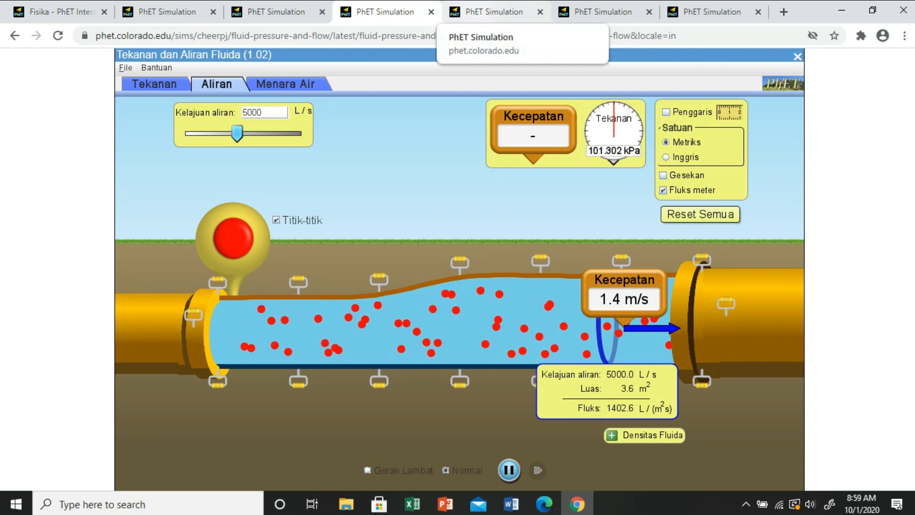
Step: In the fifth browser tab's simulation, measure flux and flow speed in the pipe's wide section and again in its narrow section
left_click(476, 12)
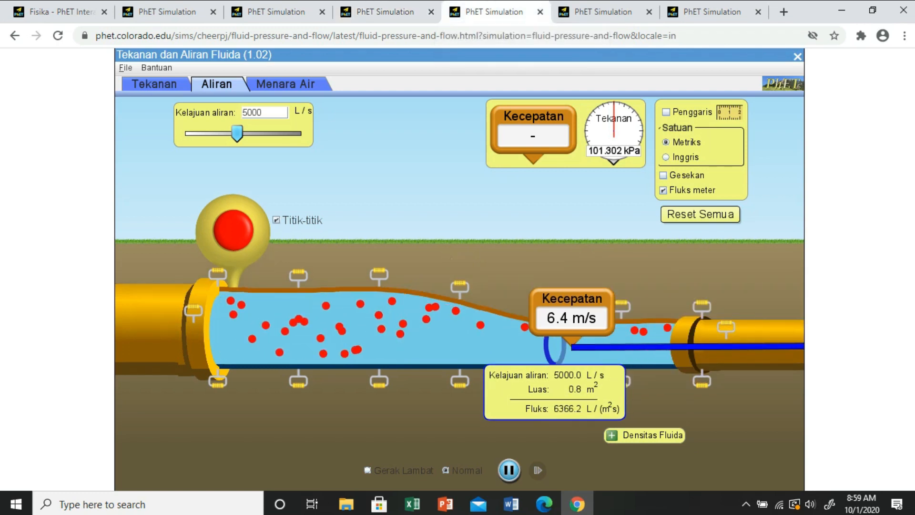
left_click_drag(554, 350, 310, 328)
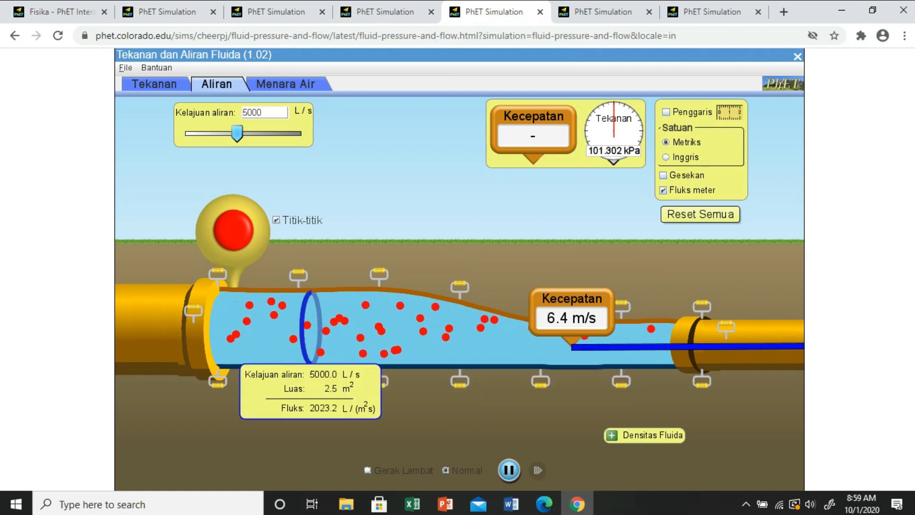
left_click_drag(572, 317, 288, 307)
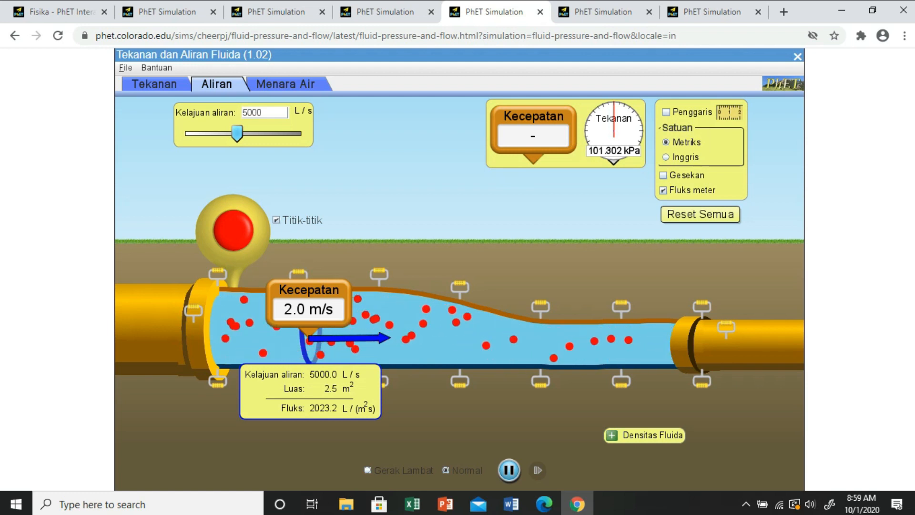
left_click_drag(392, 309, 455, 310)
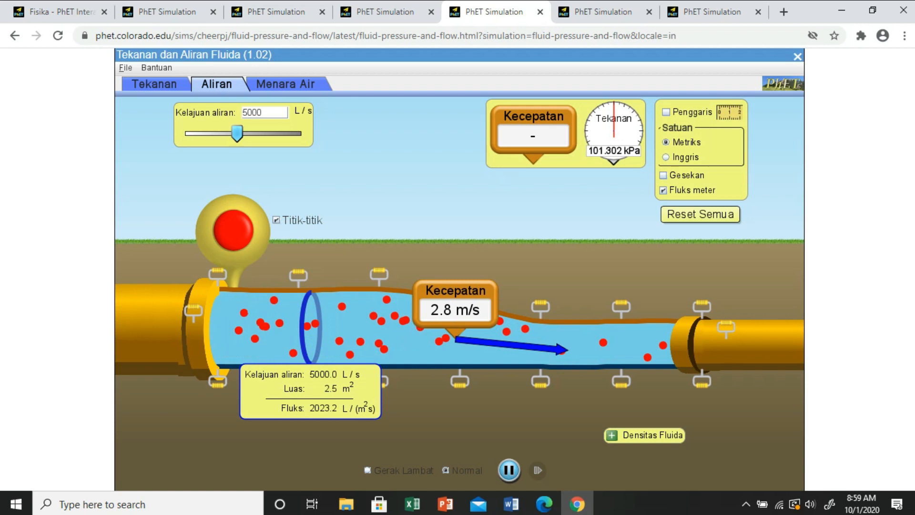
left_click_drag(310, 329, 581, 343)
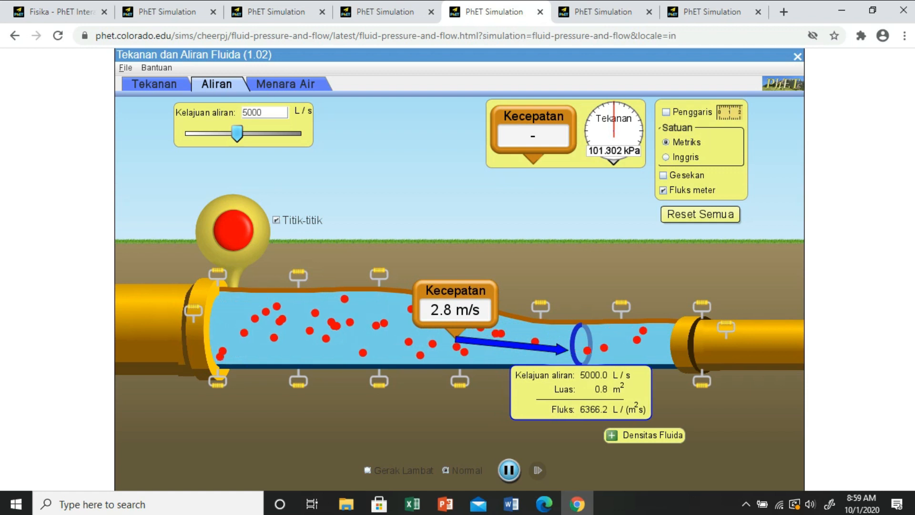
left_click_drag(455, 310, 578, 312)
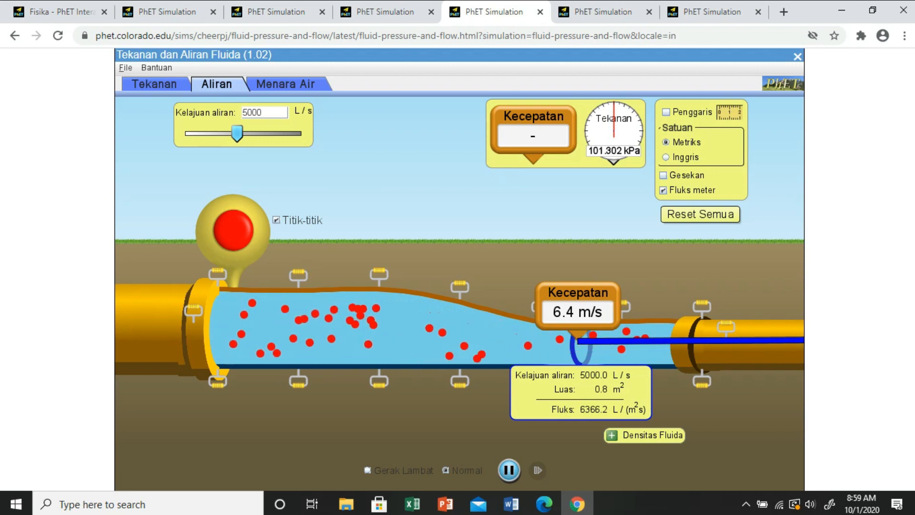
Step: In the sixth browser tab's simulation, measure flux and flow speed in the wide inlet section and again in the narrow outlet section
key("ctrl+Tab")
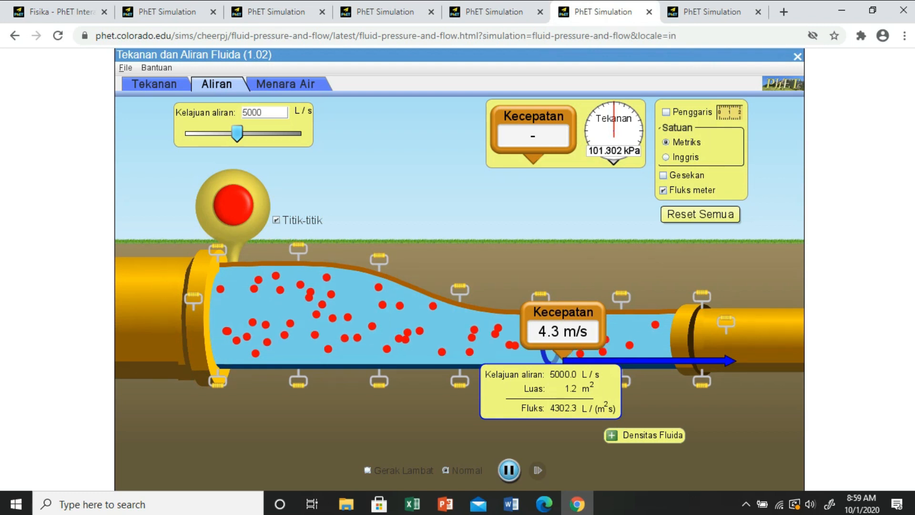
left_click_drag(551, 392, 247, 392)
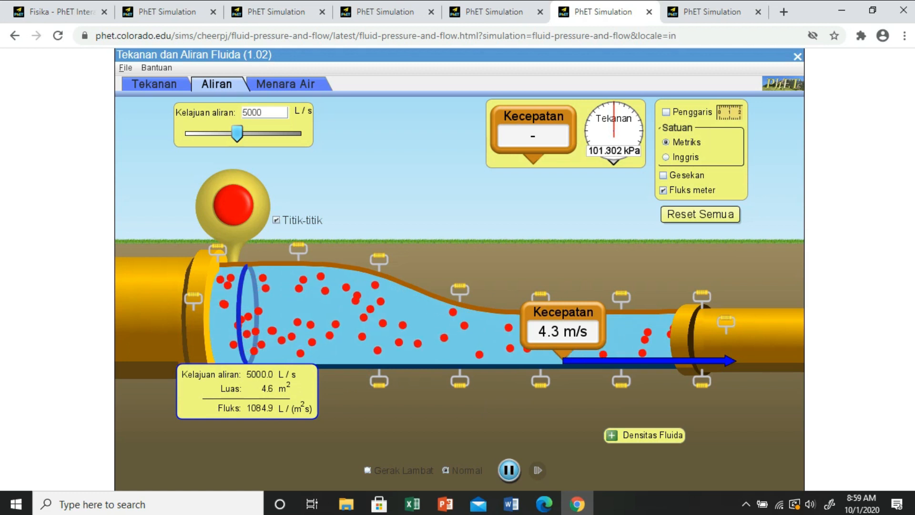
left_click_drag(562, 324, 242, 282)
left_click_drag(322, 279, 256, 276)
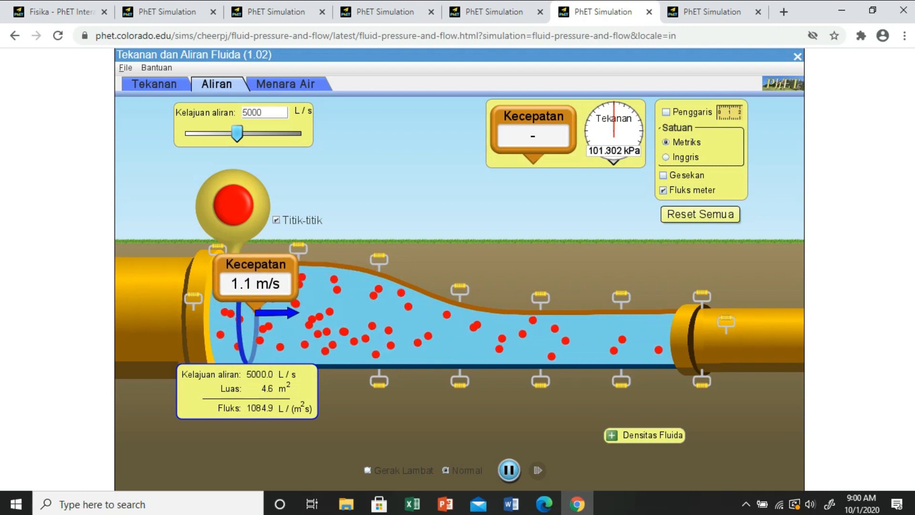
left_click_drag(243, 334, 564, 338)
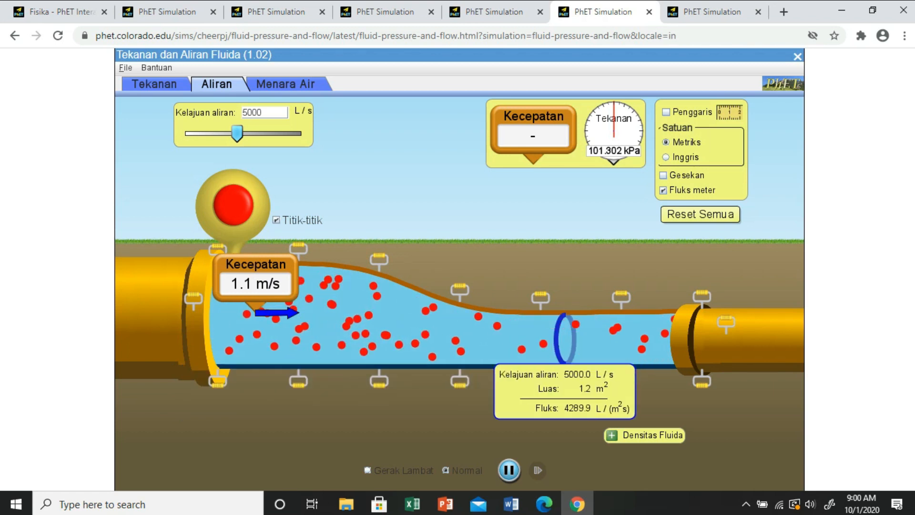
left_click_drag(256, 278, 315, 317)
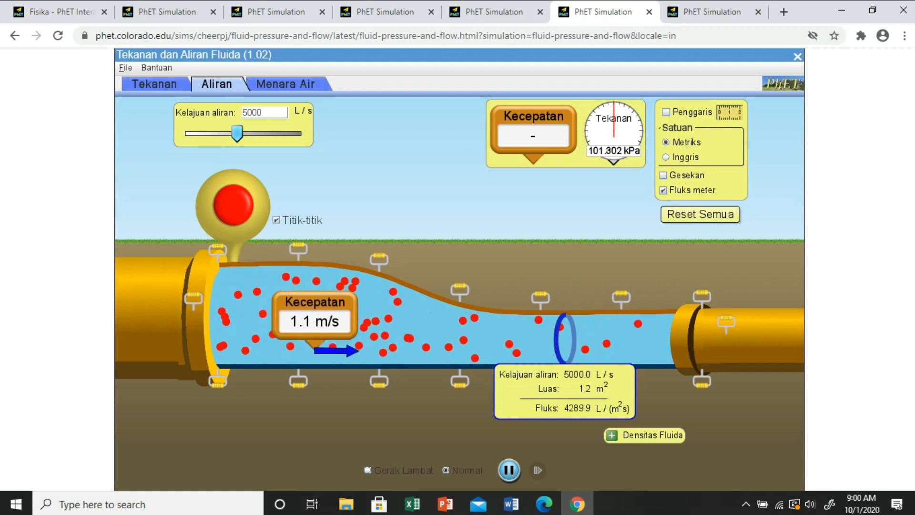
left_click_drag(396, 322, 568, 319)
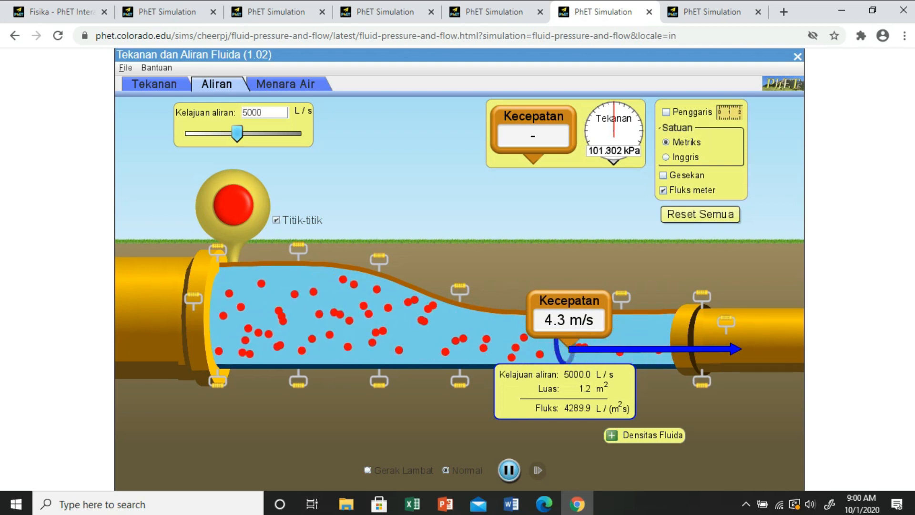
Step: In the seventh browser tab's simulation, measure flux and flow speed near the pipe's wider inlet and again in the slightly narrower section
left_click(712, 11)
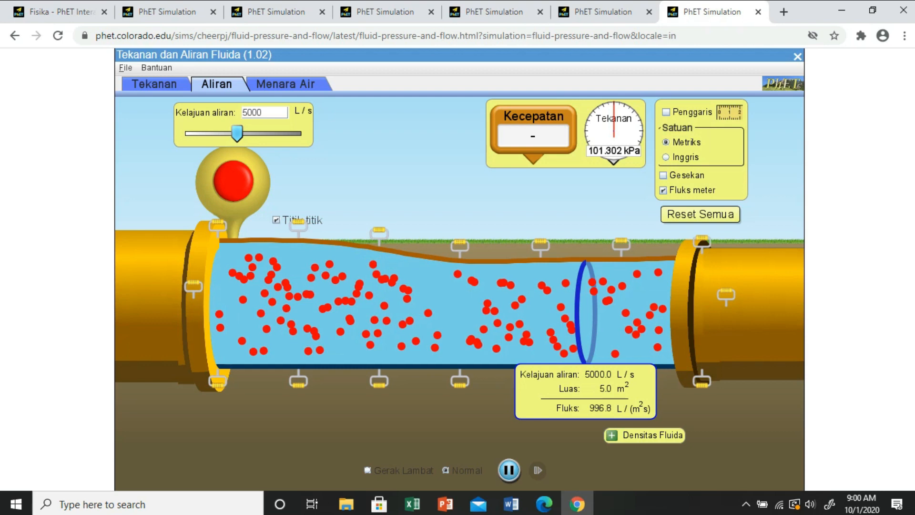
left_click_drag(586, 309, 257, 310)
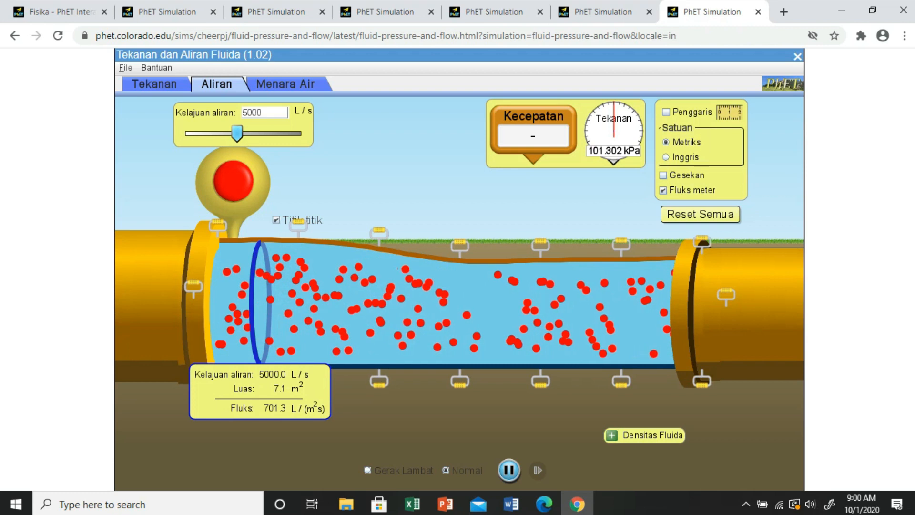
left_click_drag(533, 128, 257, 283)
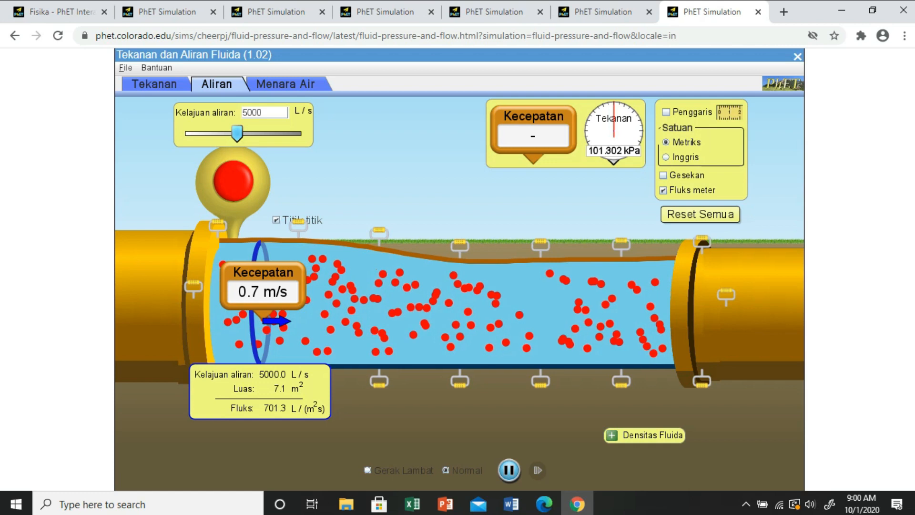
left_click_drag(260, 305, 560, 310)
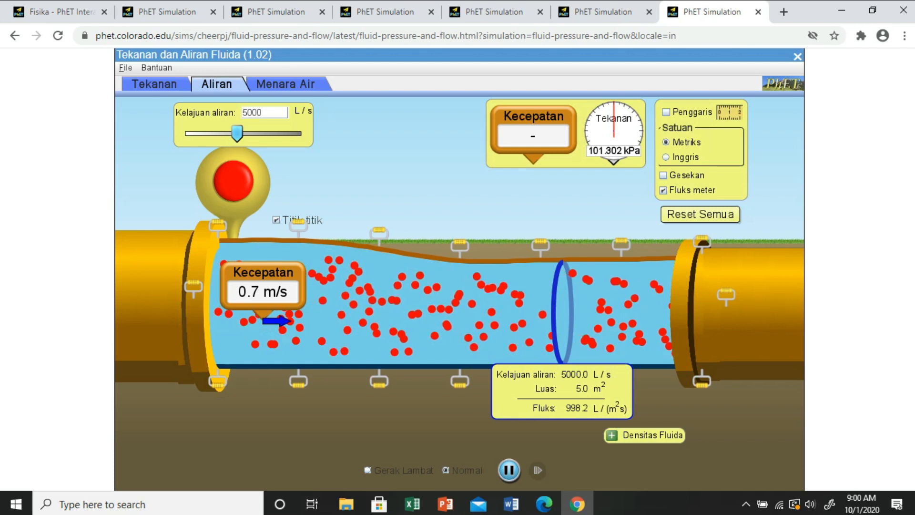
left_click_drag(473, 291, 561, 290)
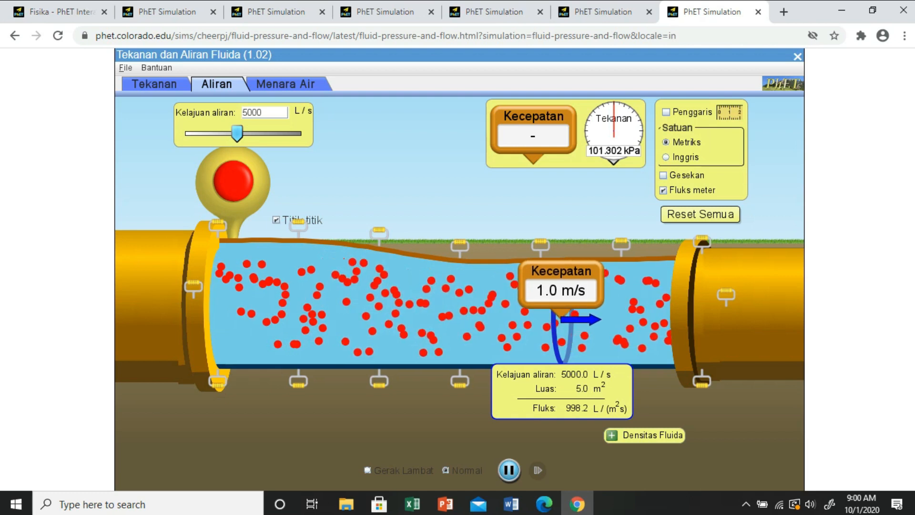